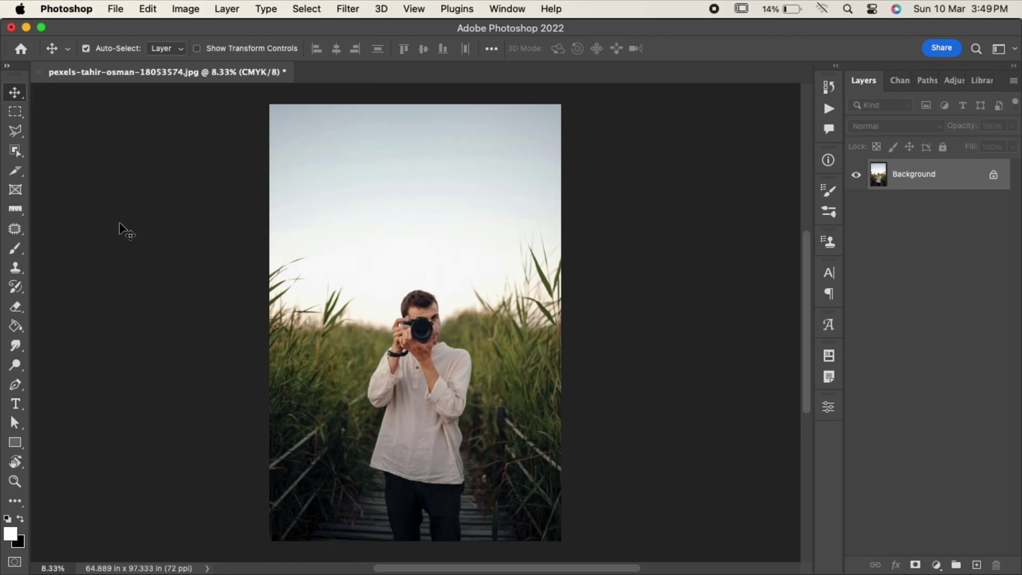
- Lasso loosely around the man with the Object Selection tool to auto-select him
drag(26, 149, 68, 150)
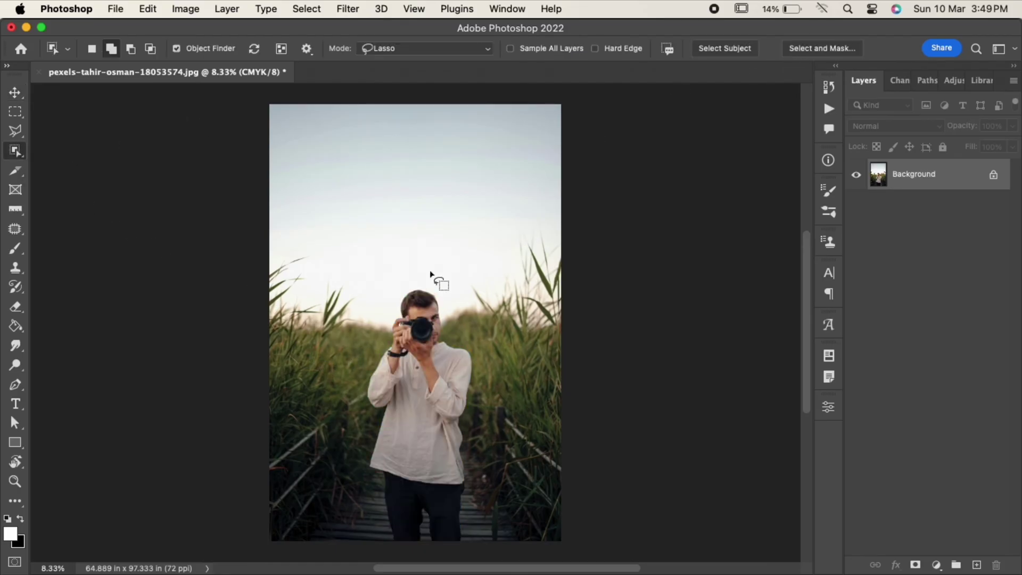
mouse_move(429, 272)
mouse_down()
mouse_move(399, 528)
mouse_move(502, 455)
mouse_move(461, 297)
mouse_up()
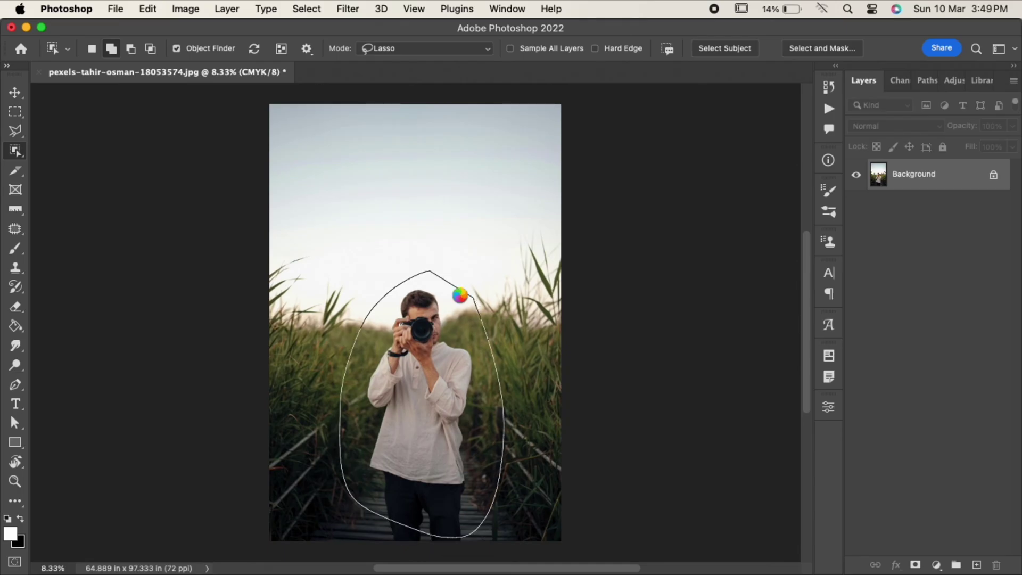
- Clean the finger–camera gap in Select and Mask, then apply the selection as a layer mask
click(827, 50)
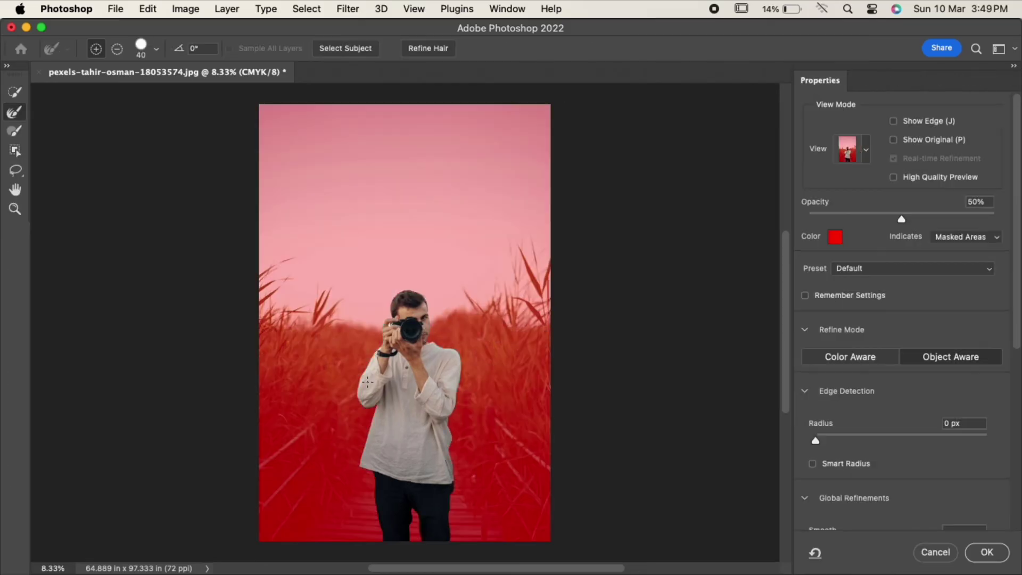
scroll(369, 380, up, 3)
scroll(369, 381, up, 3)
scroll(369, 381, up, 2)
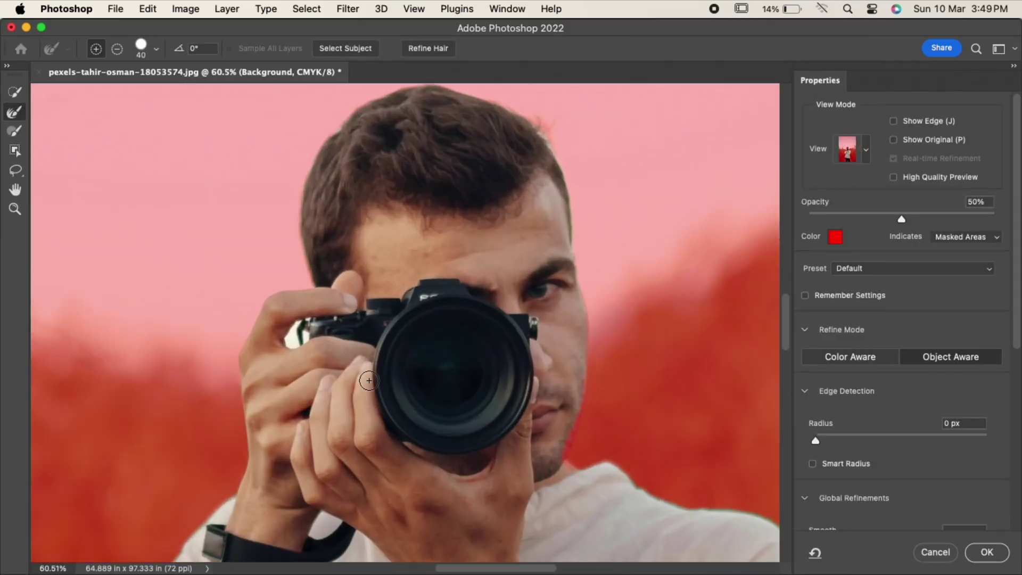
scroll(281, 352, up, 2)
drag(258, 342, 256, 342)
click(247, 349)
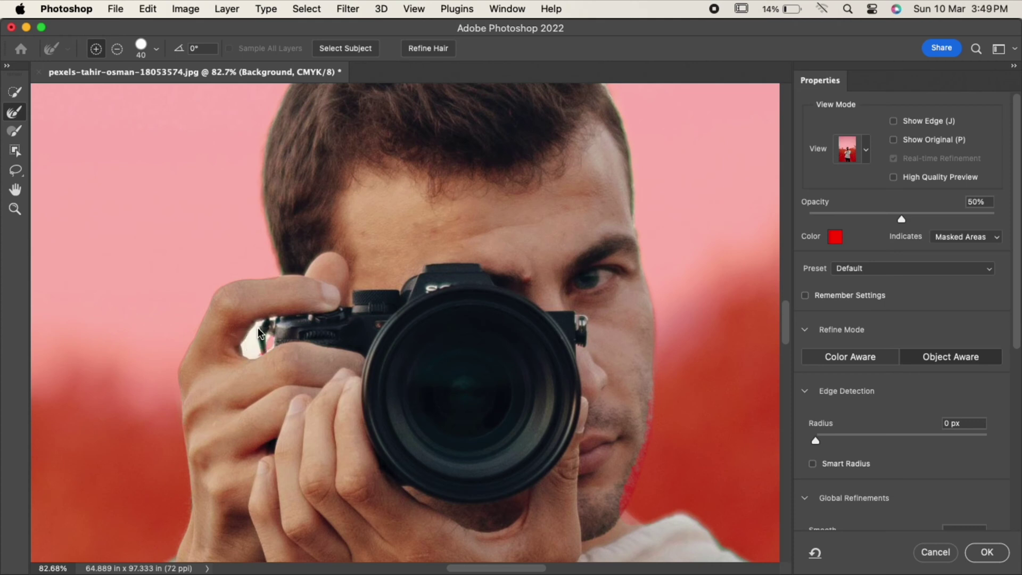
drag(241, 350, 238, 356)
key(alt)
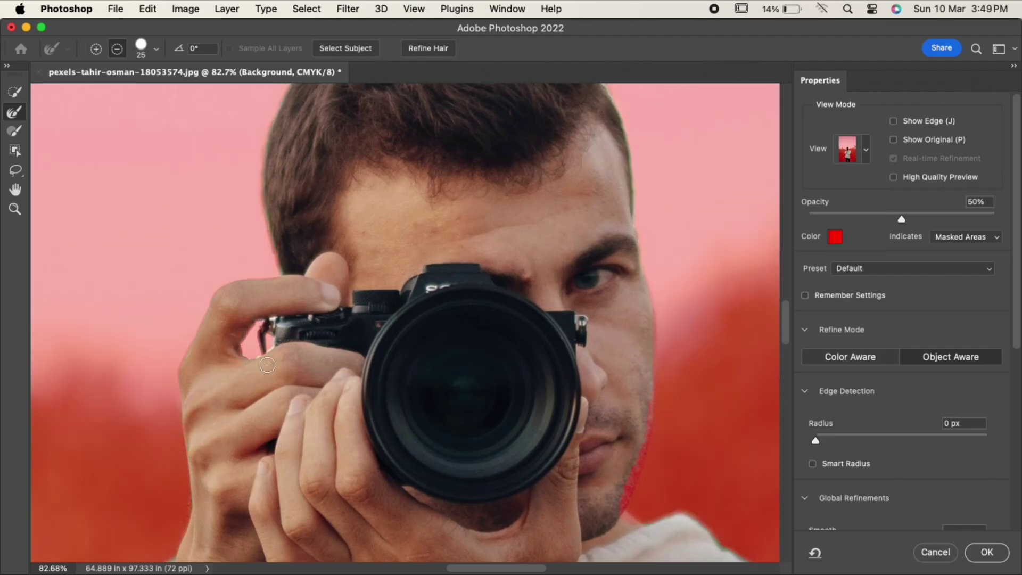
key(bracketleft)
key(bracketleft)
key(bracketleft)
click(987, 553)
scroll(487, 296, down, 3)
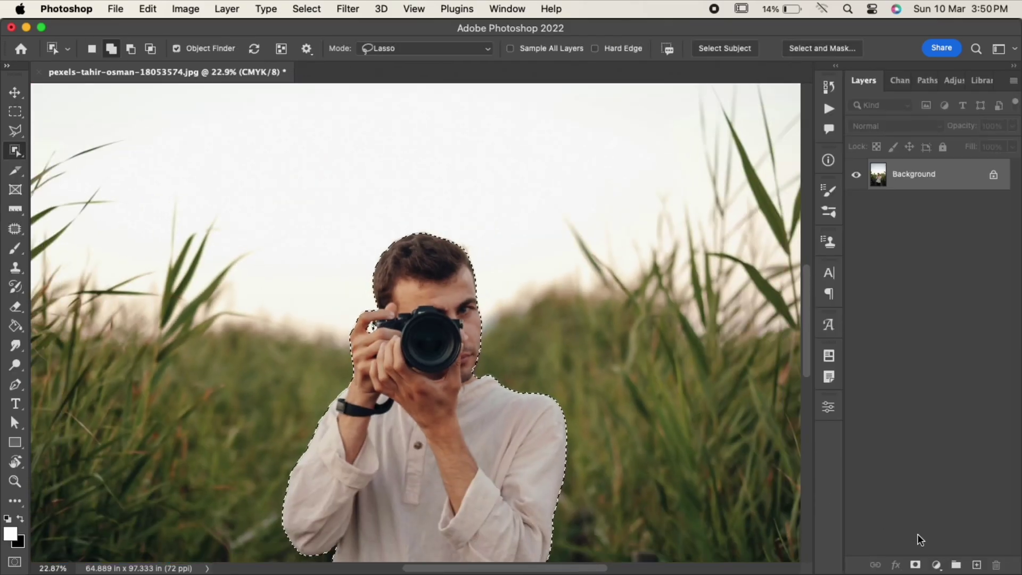
click(915, 565)
scroll(562, 431, down, 5)
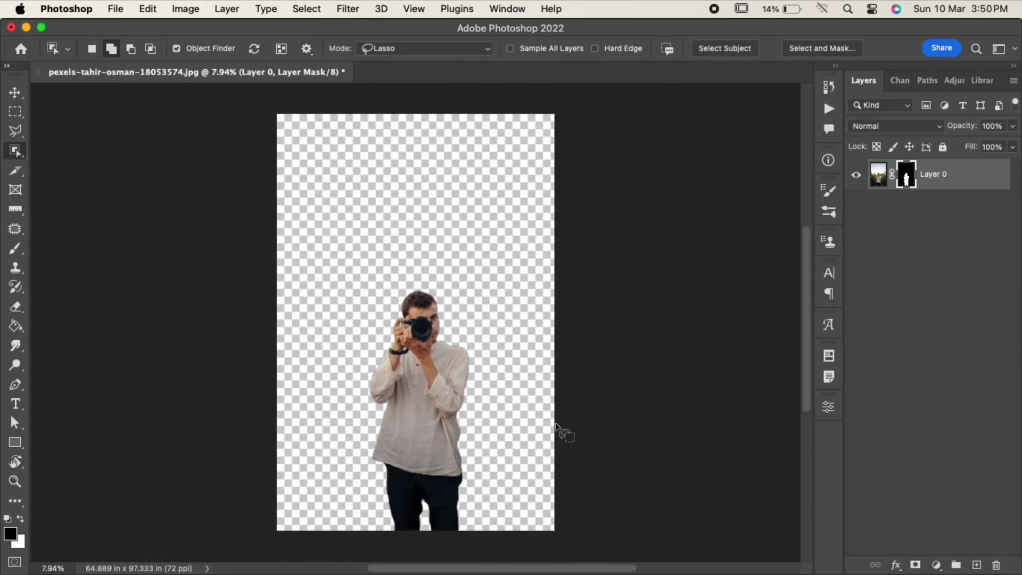
scroll(554, 427, up, 1)
click(118, 9)
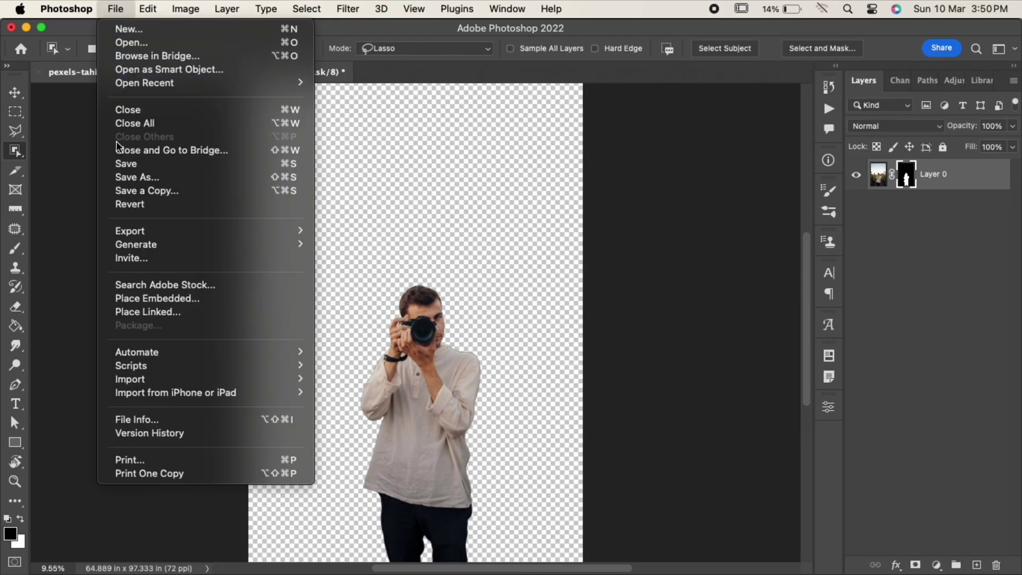
click(132, 176)
click(474, 409)
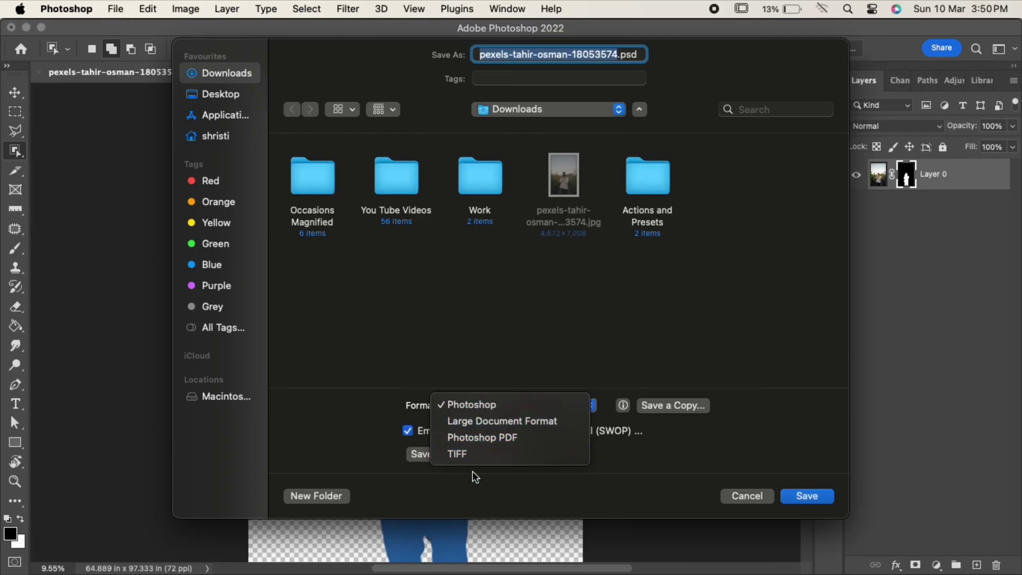
click(681, 408)
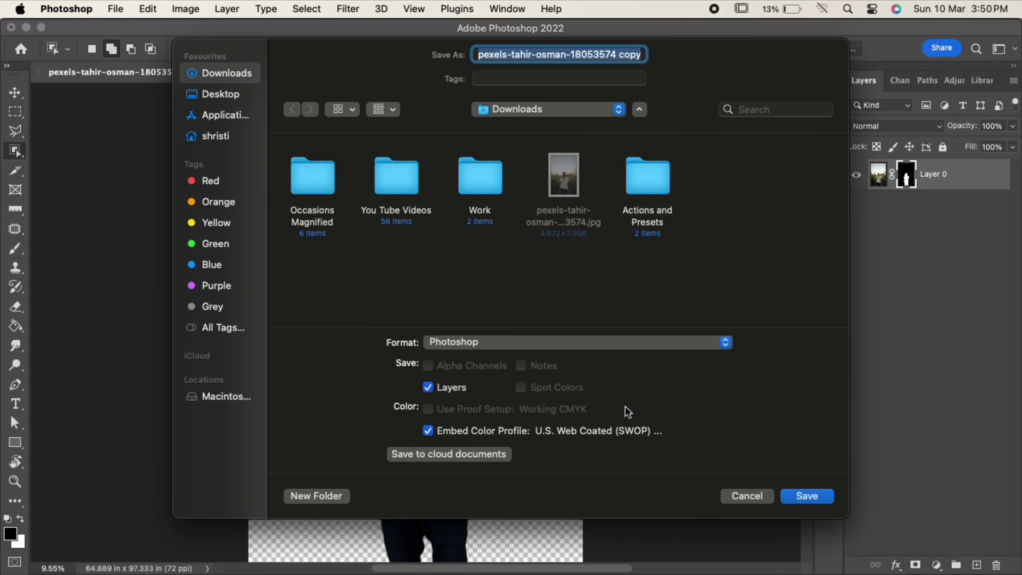
click(527, 349)
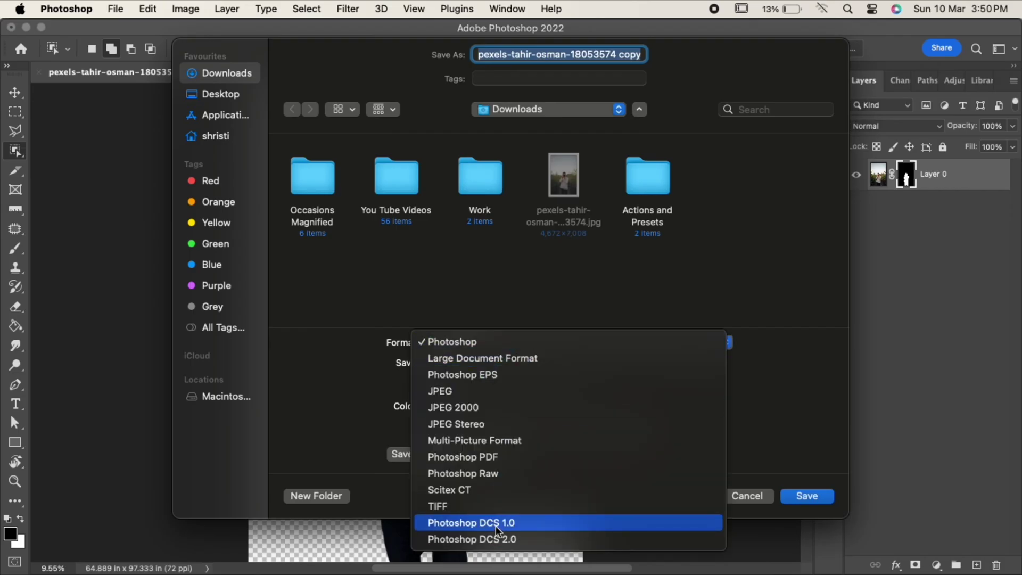
click(773, 387)
click(748, 495)
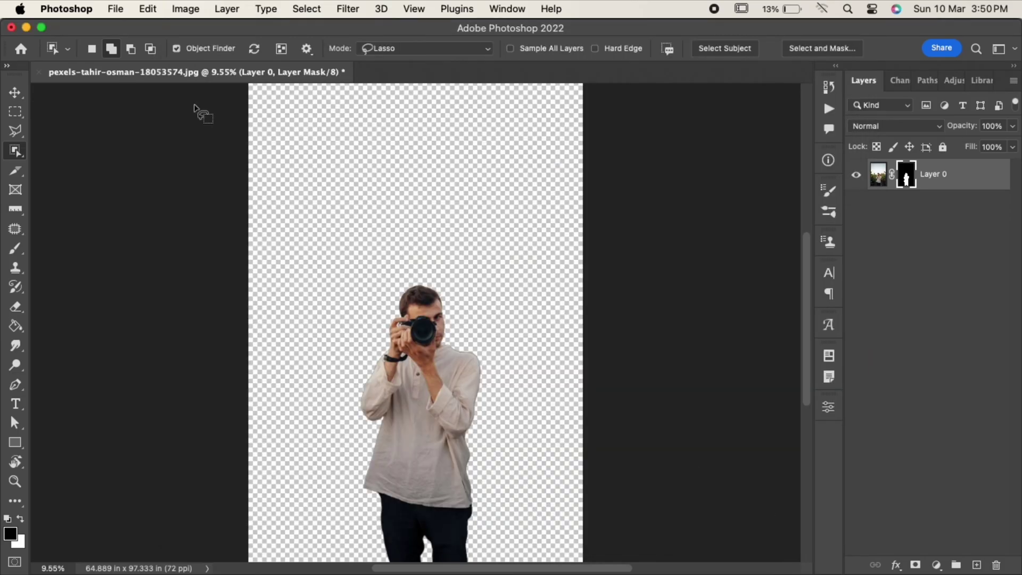
- Switch the image colour mode from CMYK to RGB Color
click(185, 9)
mouse_move(192, 29)
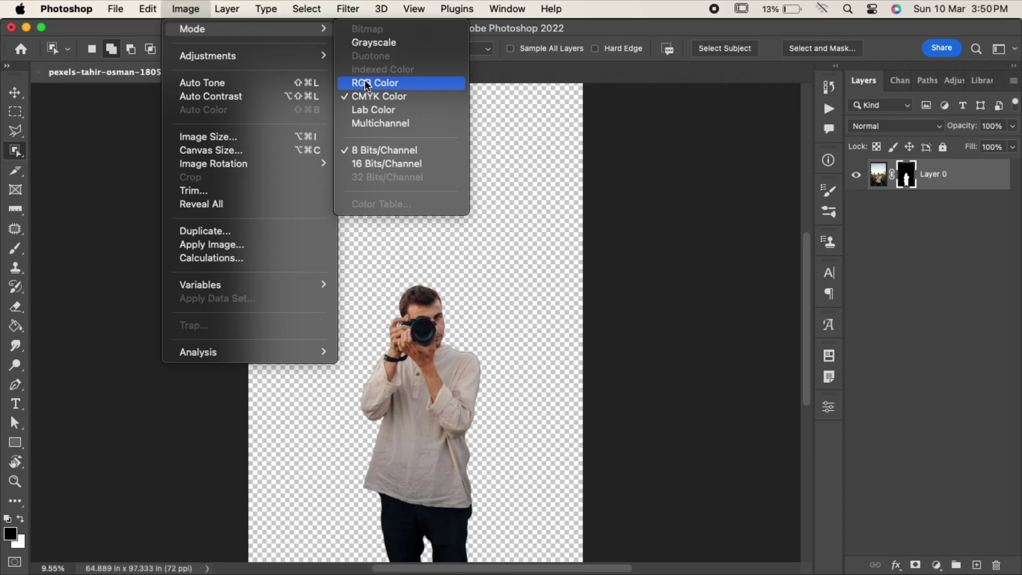
click(367, 84)
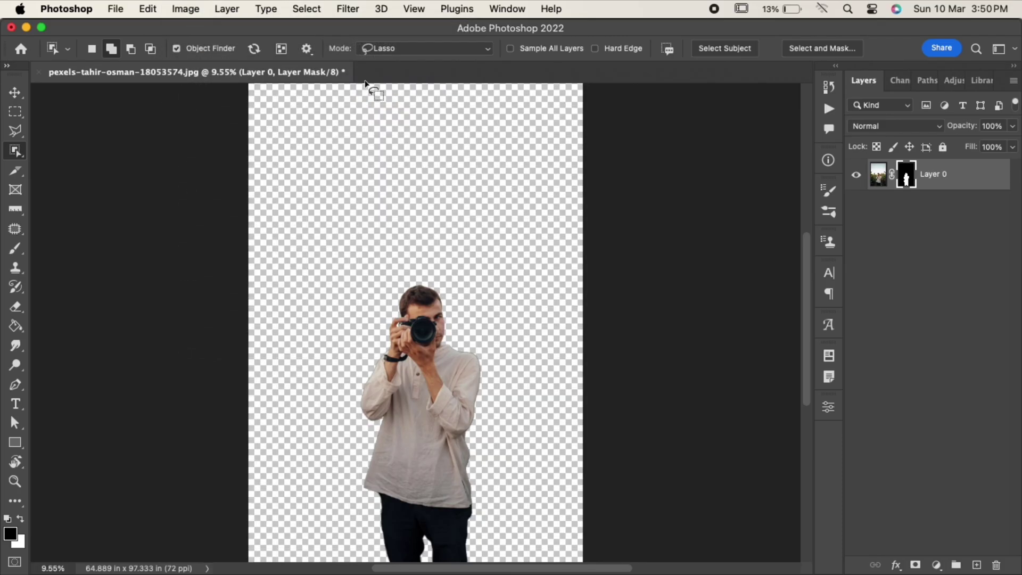
- Save a PNG copy of the document with the default PNG format options
key(v)
click(118, 11)
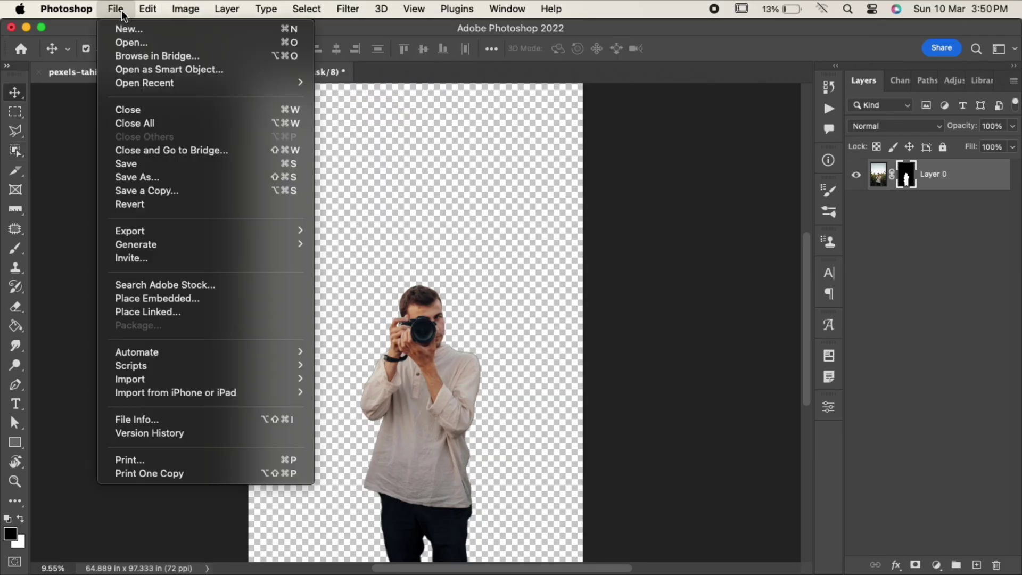
click(126, 176)
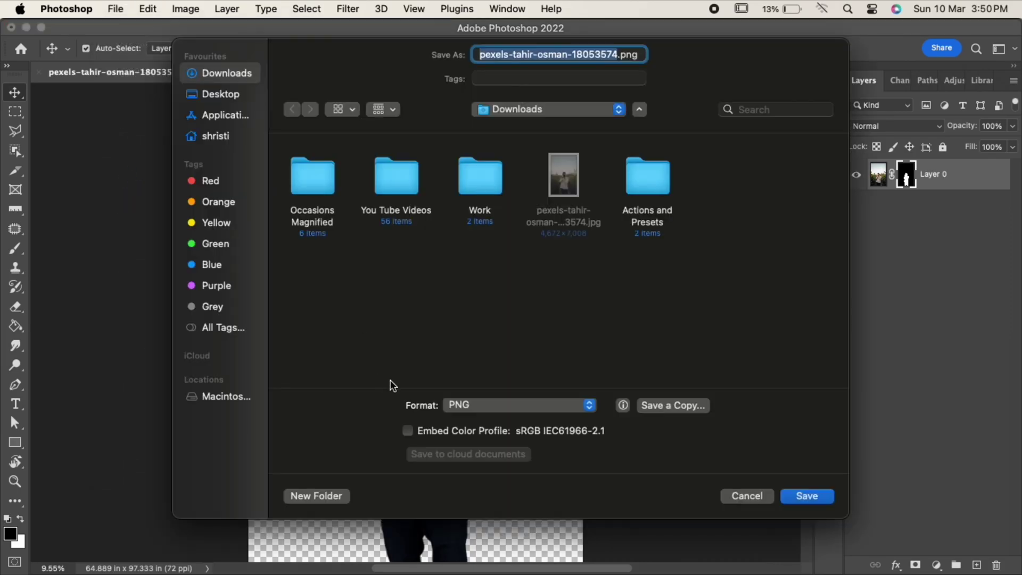
click(453, 406)
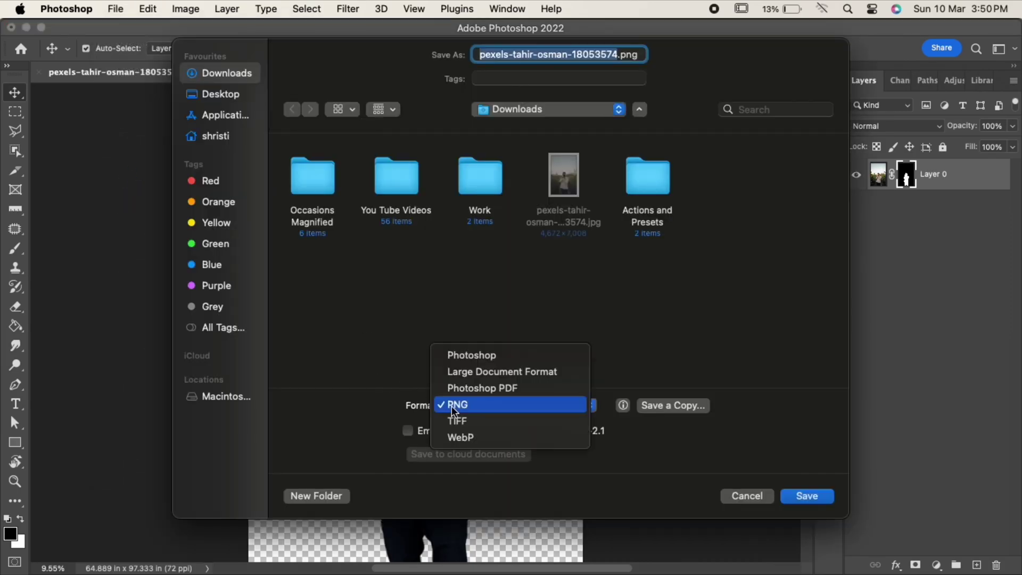
click(482, 407)
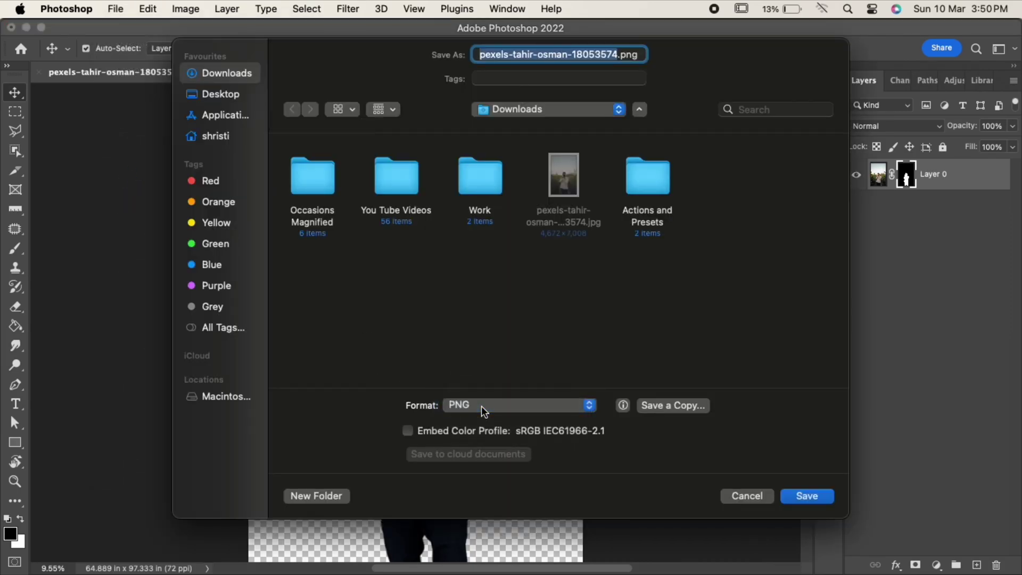
click(679, 408)
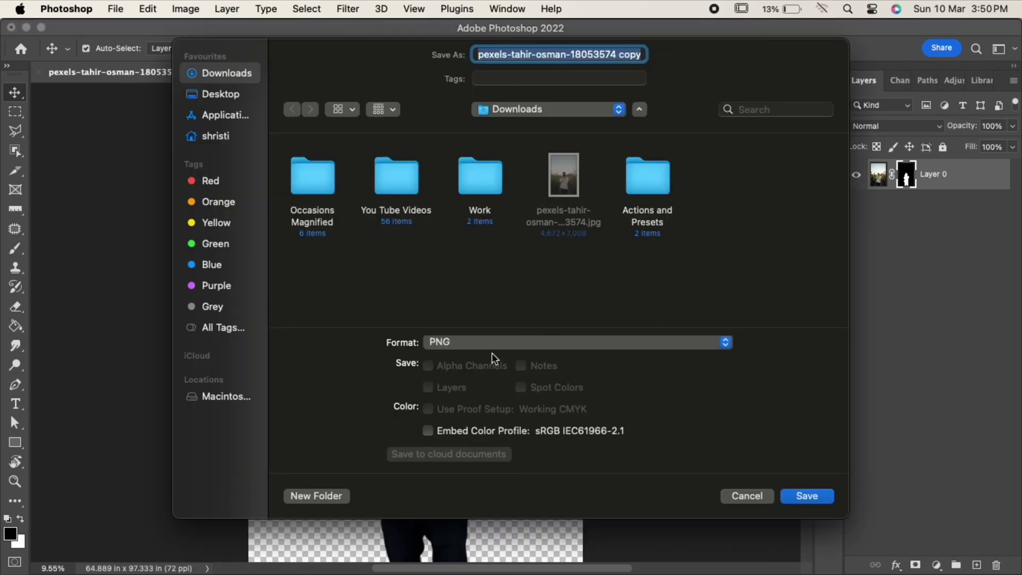
click(788, 498)
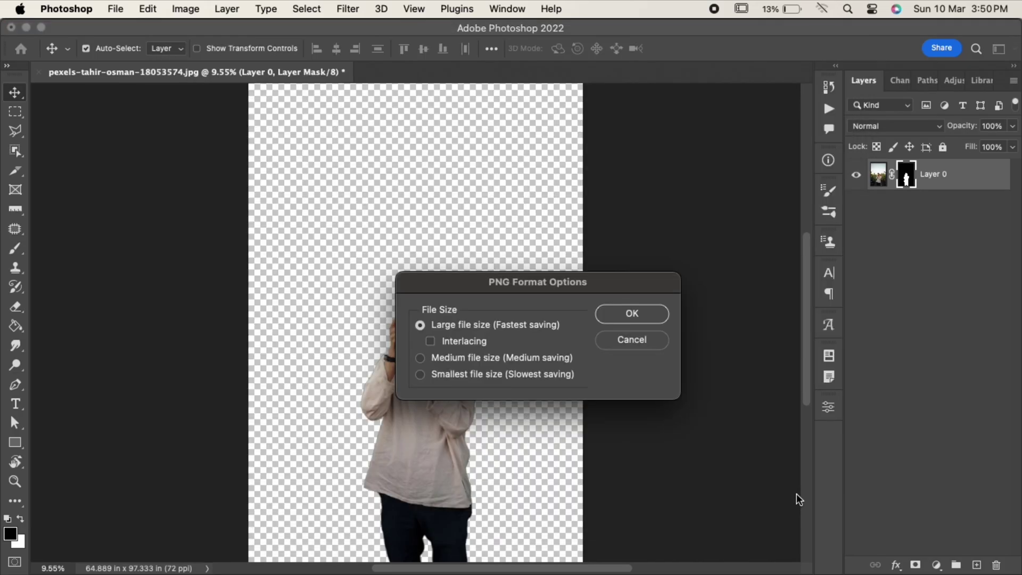
click(632, 314)
- Open the Downloads folder in Finder to find the new PNG copy
click(85, 530)
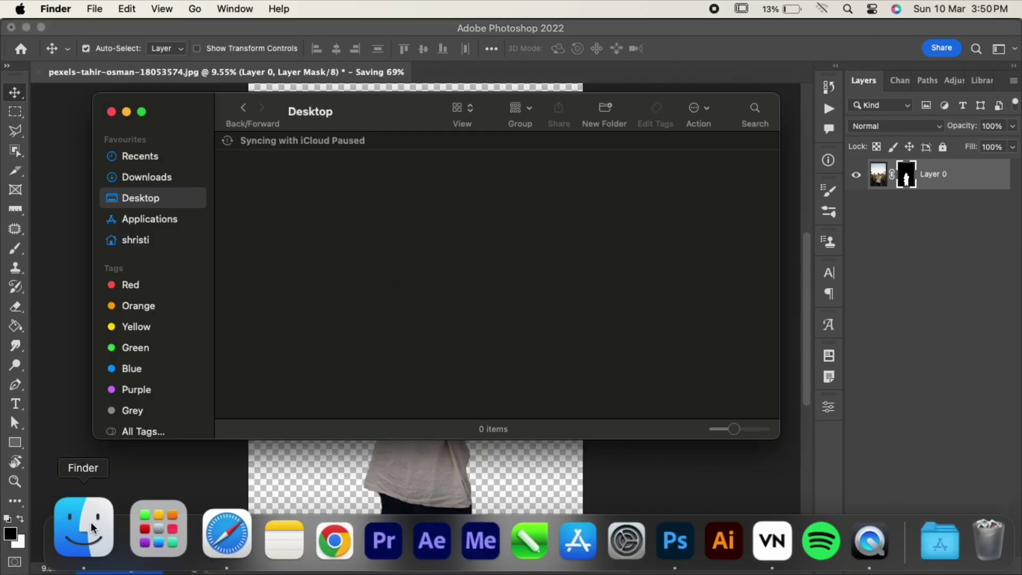
click(158, 176)
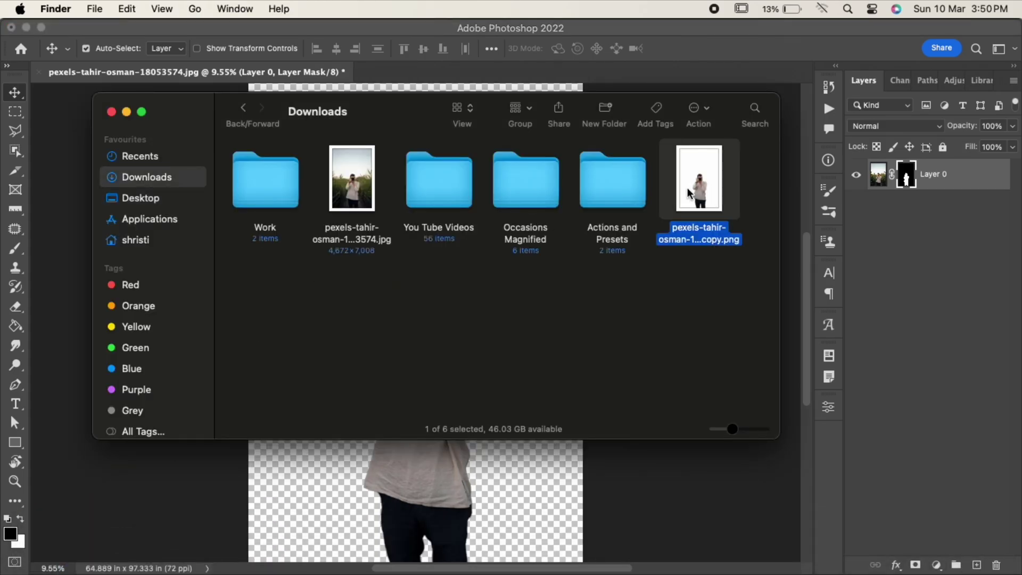